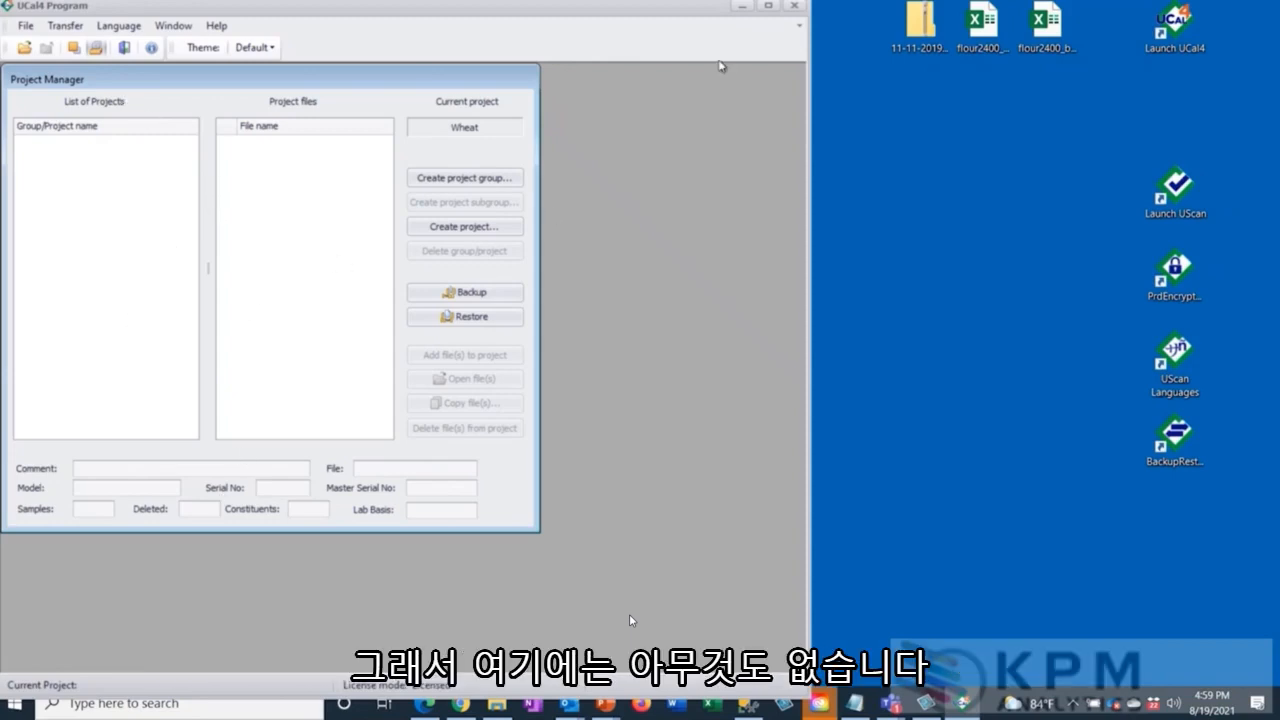
left_click(794, 5)
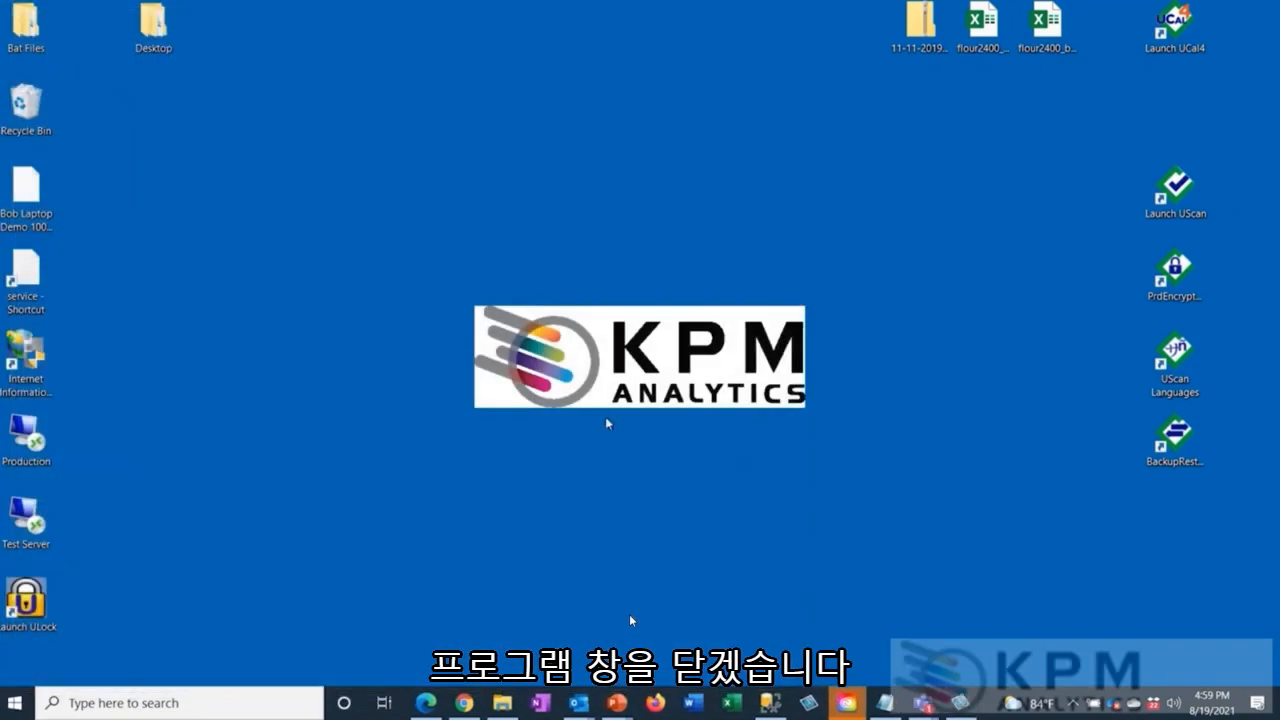
left_click(464, 703)
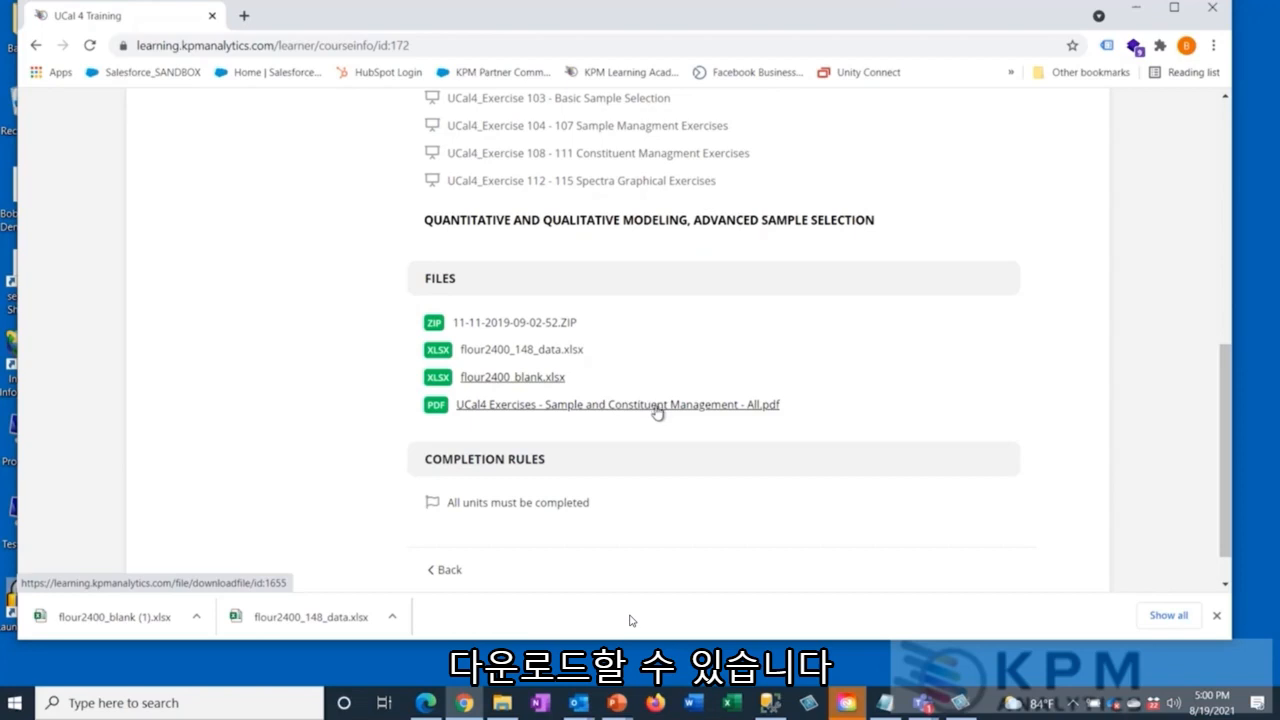
left_click(556, 323)
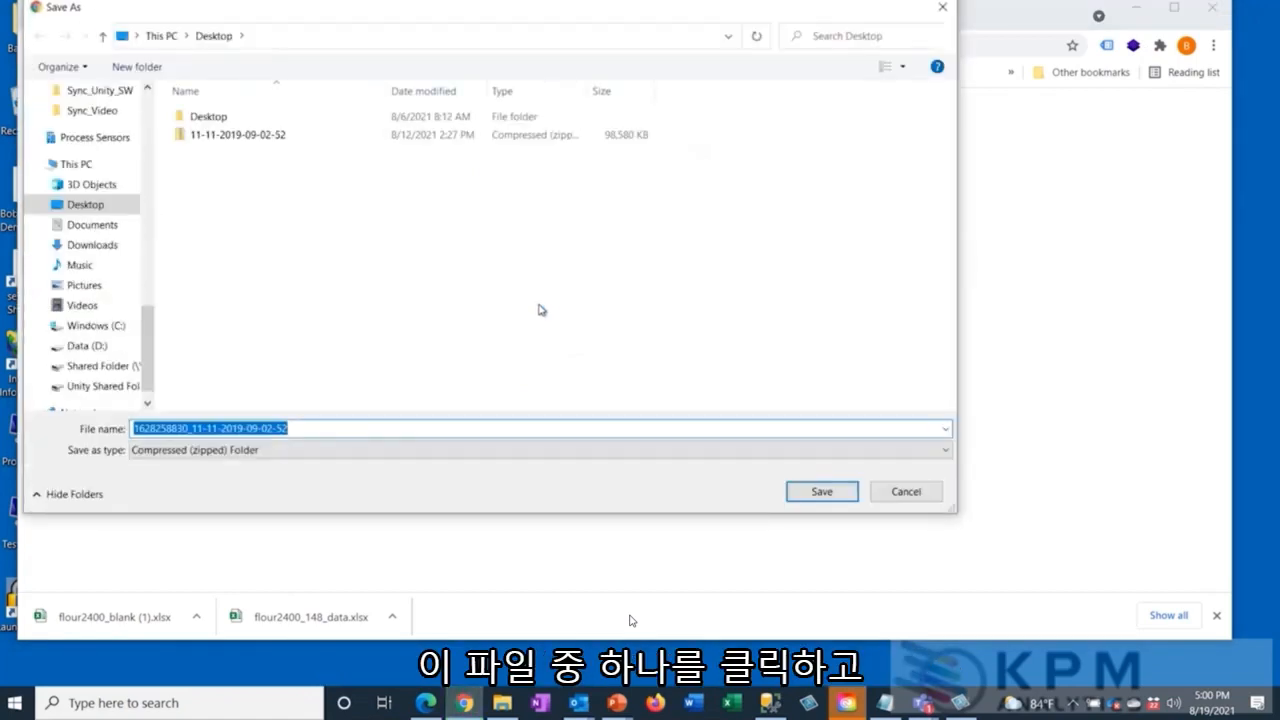
Choose the UcalData\BackUp folder as the save location, under AppData\Roaming\Unity Scientific in the user's profile folder on the C: drive.
left_click(107, 332)
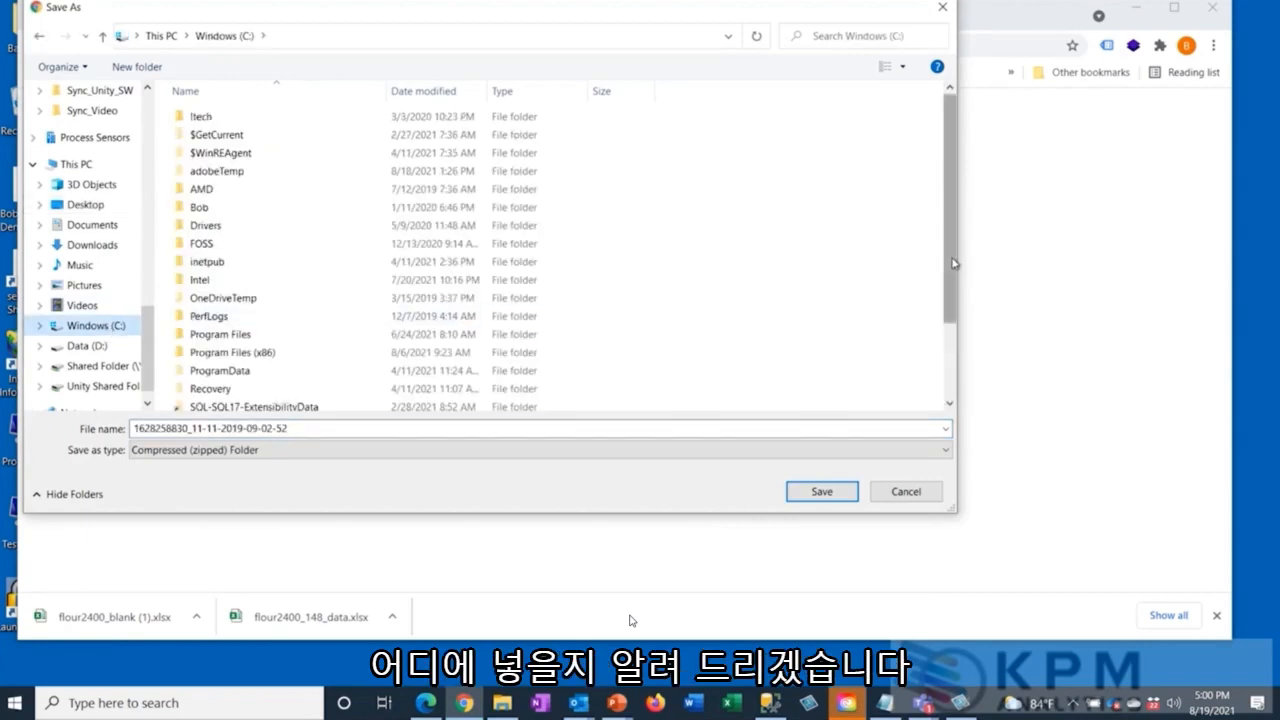
left_click_drag(954, 263, 952, 344)
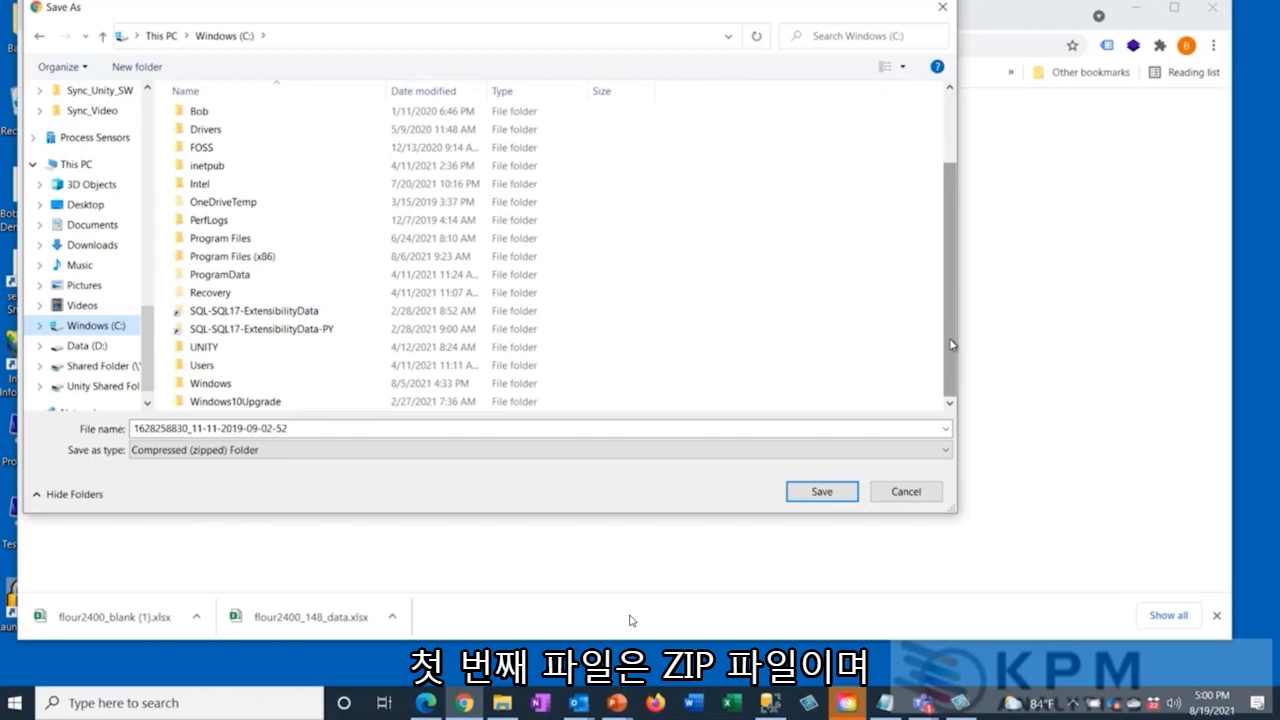
double_click(205, 365)
double_click(223, 116)
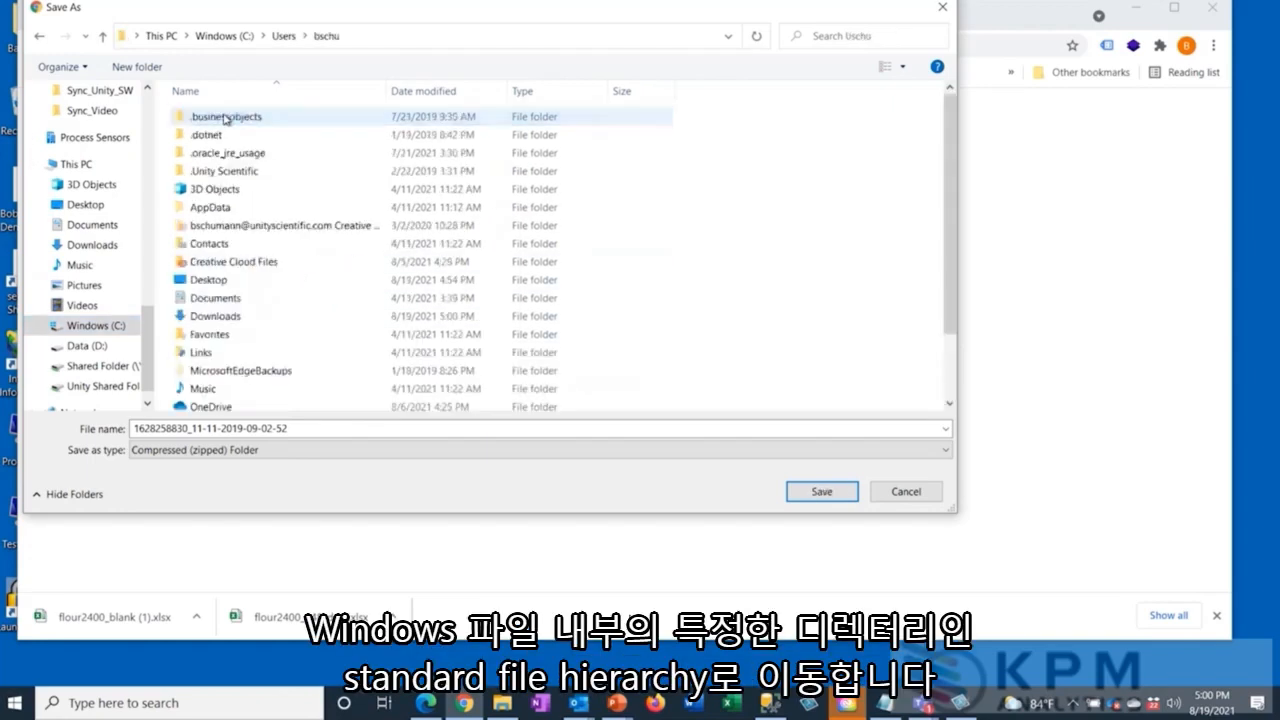
double_click(240, 209)
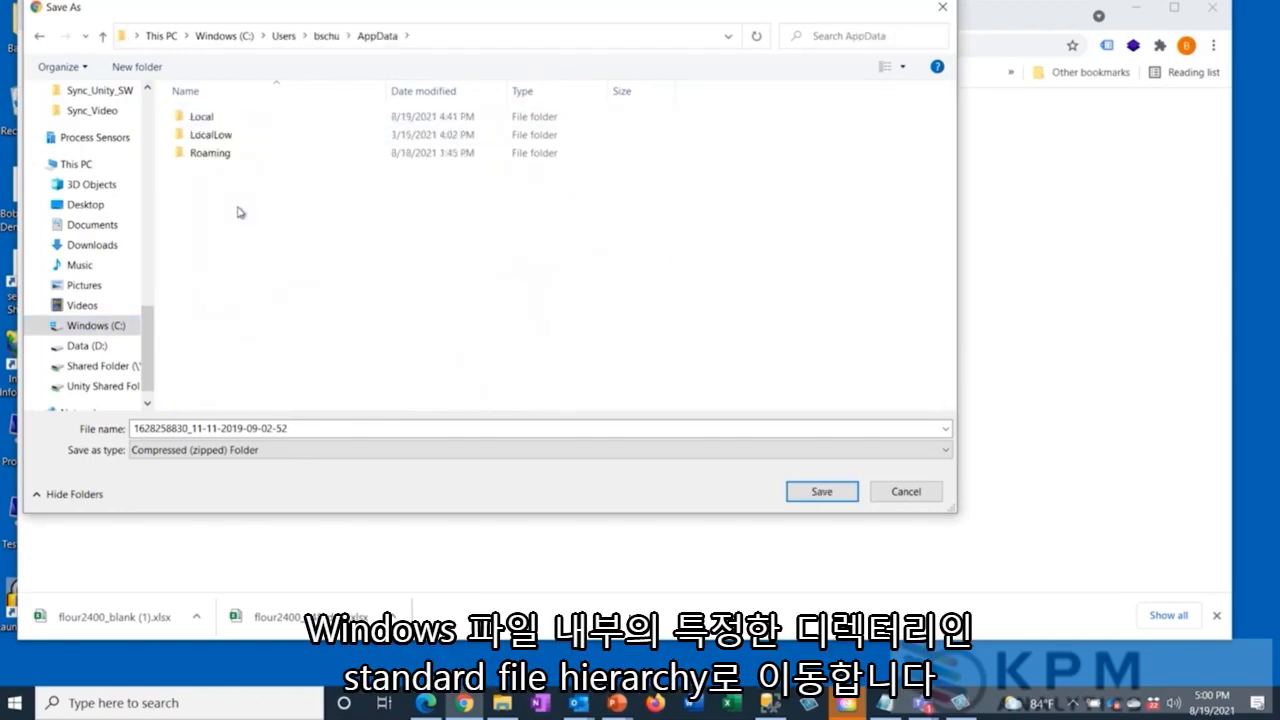
double_click(233, 158)
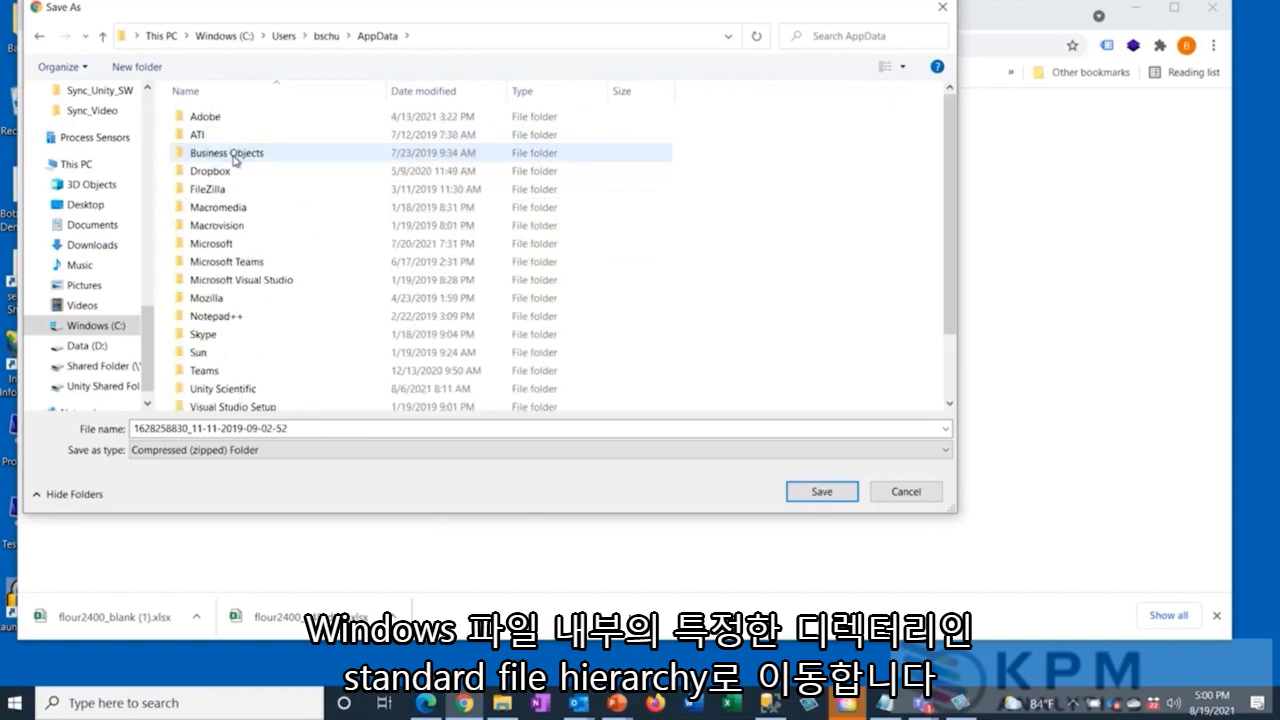
double_click(222, 388)
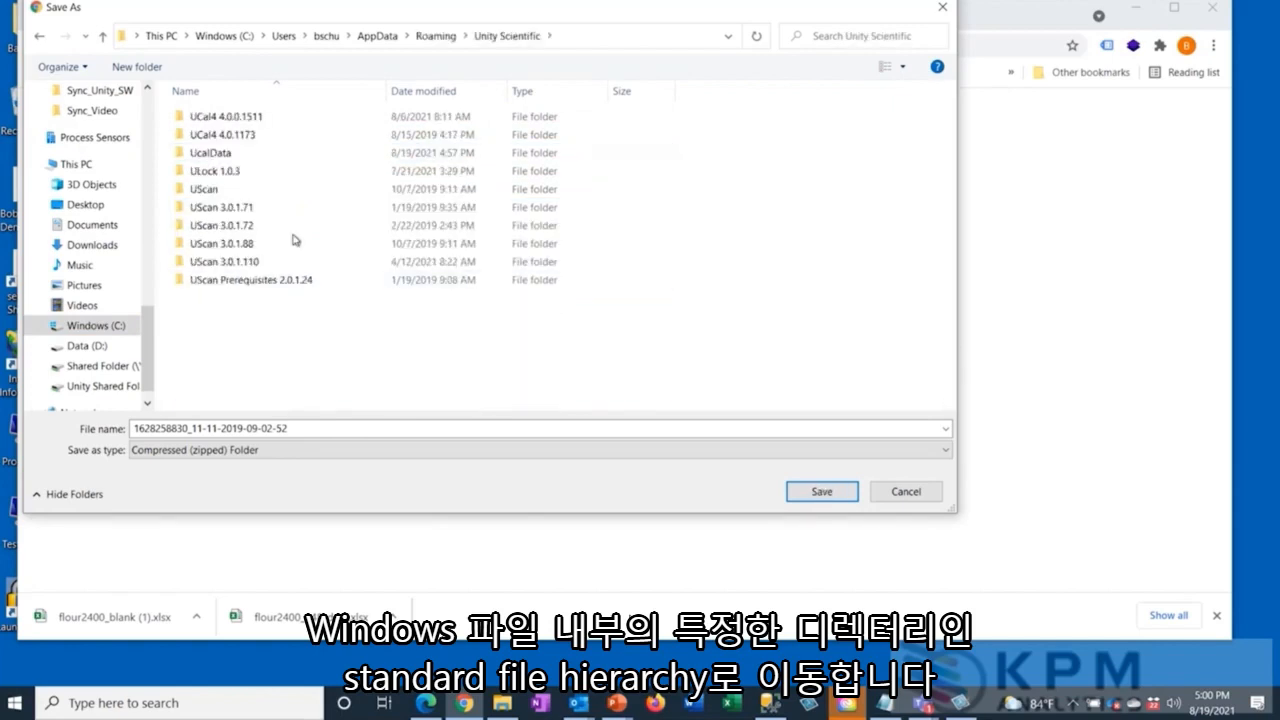
double_click(245, 155)
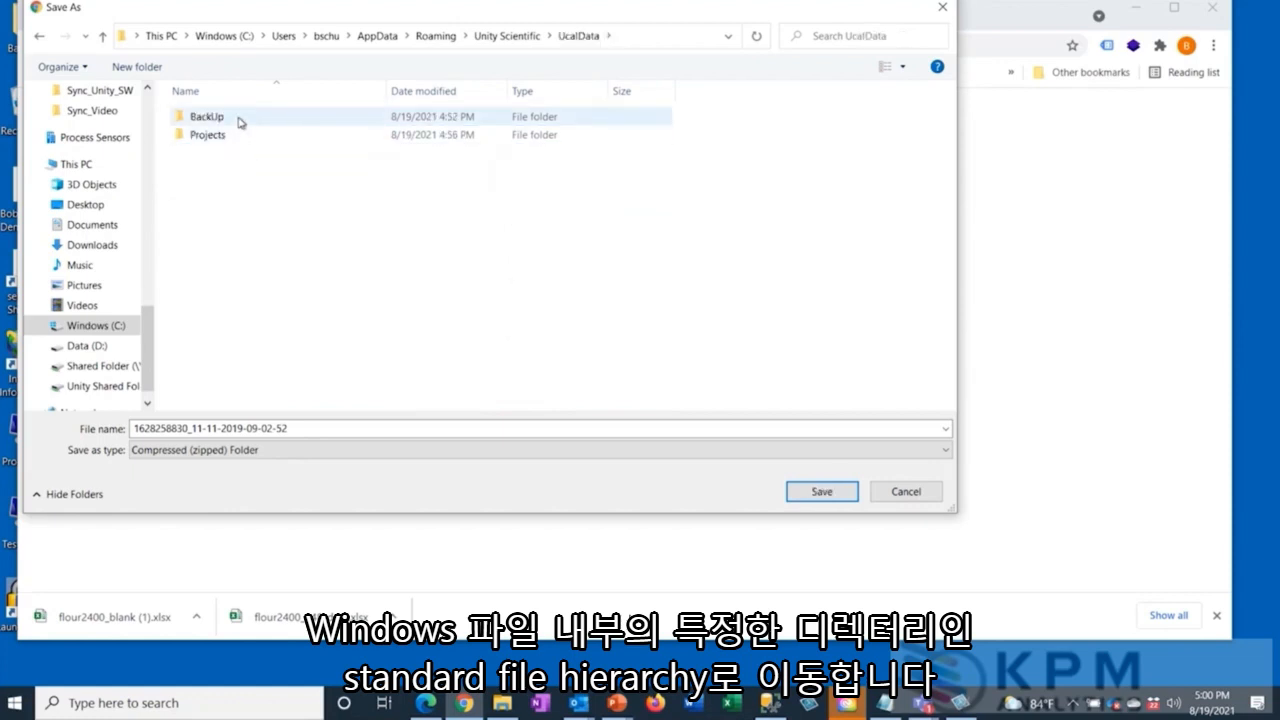
double_click(239, 122)
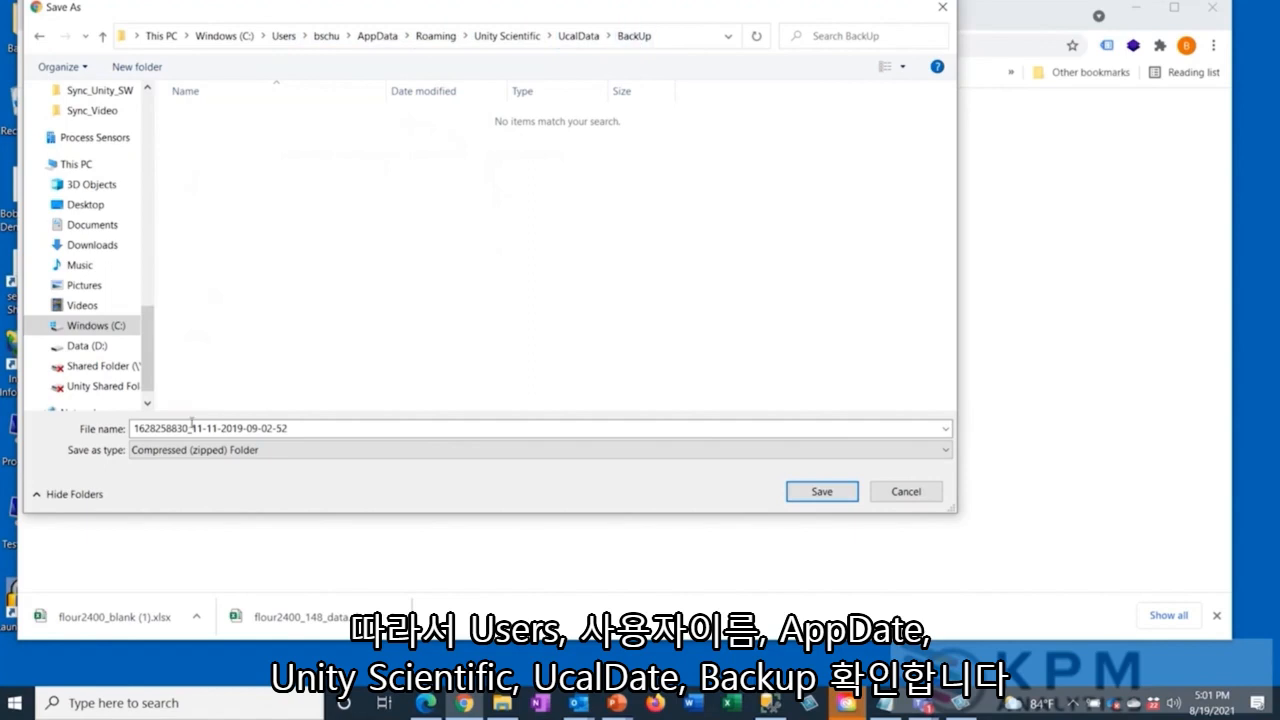
left_click(190, 429)
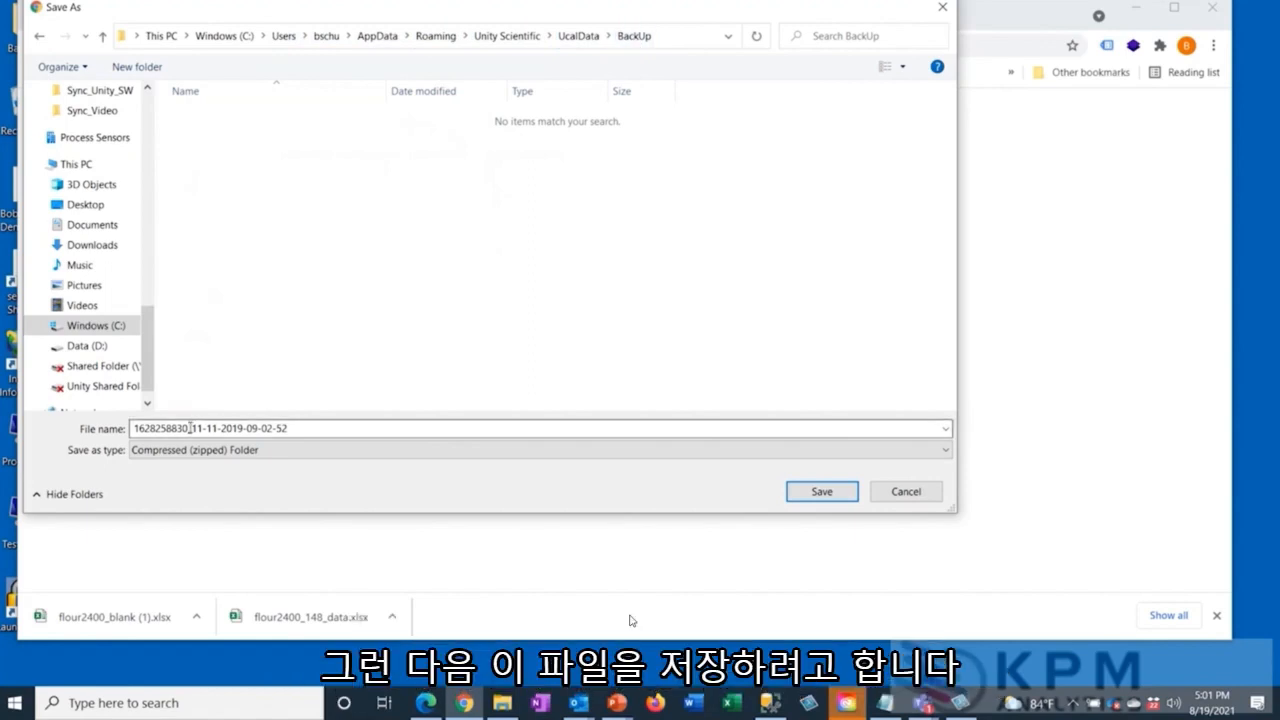
key("ctrl+a")
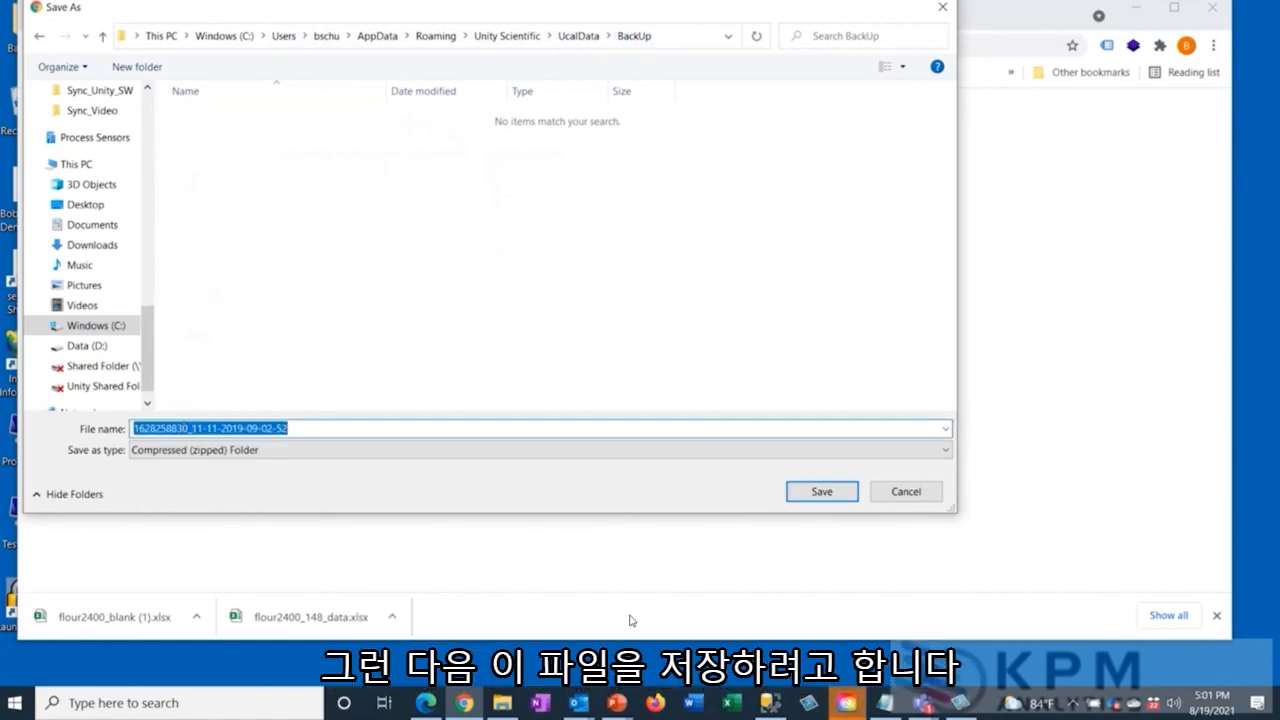
left_click_drag(193, 429, 30, 418)
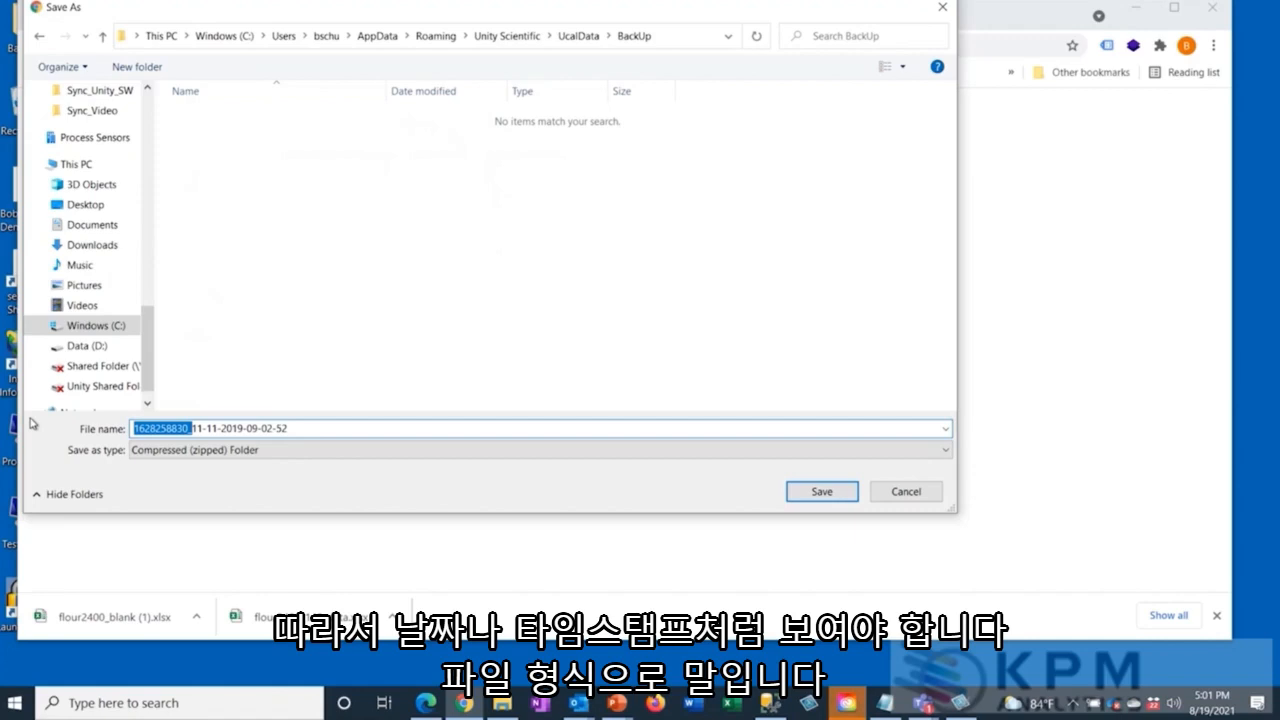
key("Delete")
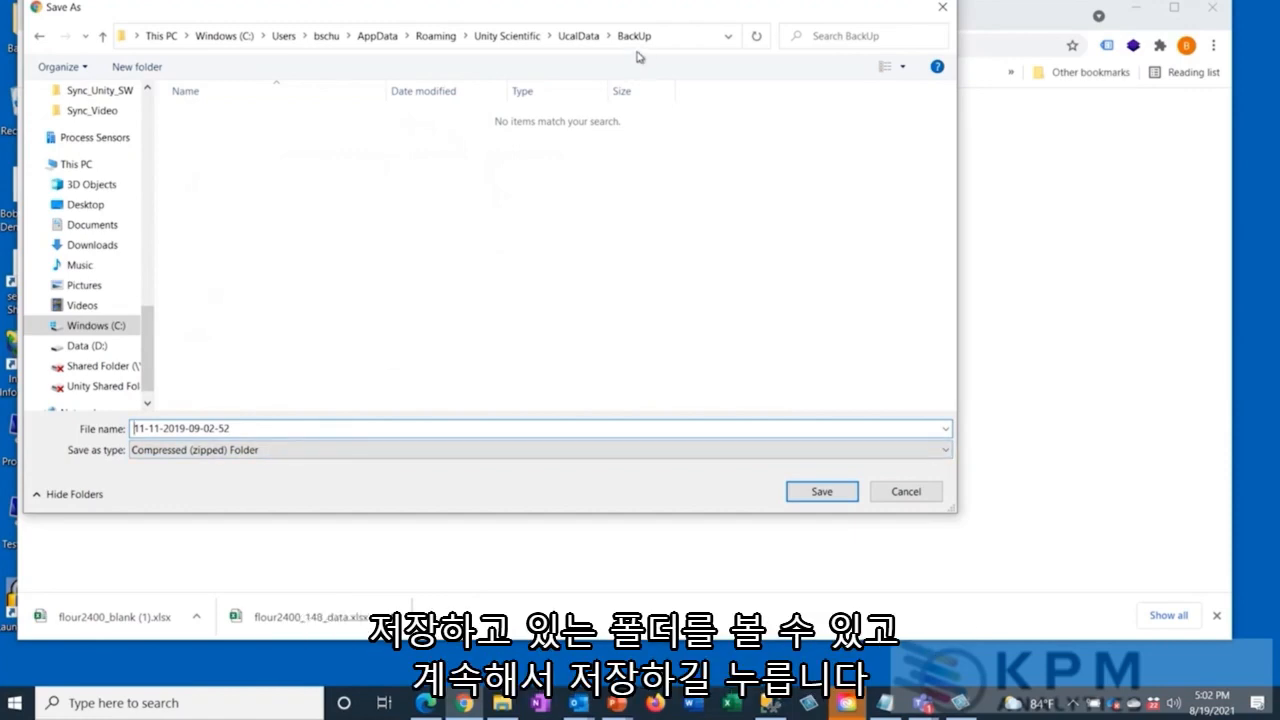
left_click(818, 492)
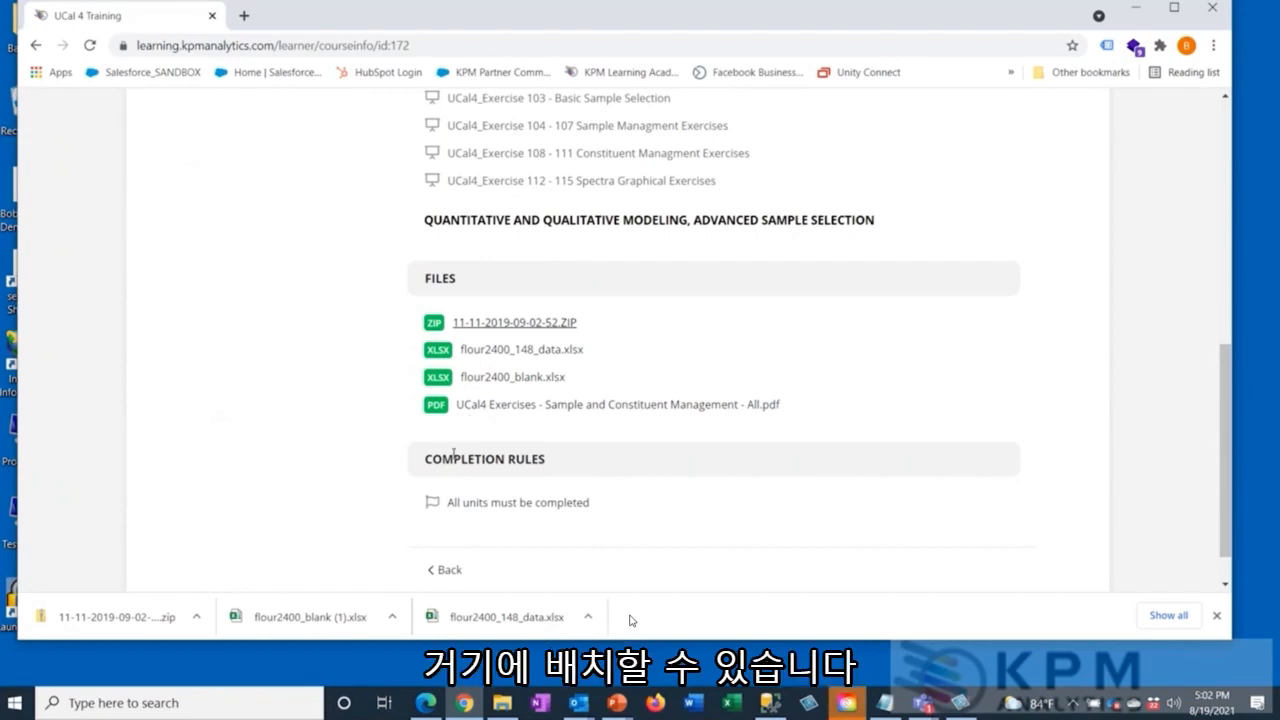
Minimize Chrome, launch UCal4 and restore the project archive dated 2019-11-11, time 09-02-52, accepting the loss of existing data.
left_click(1140, 8)
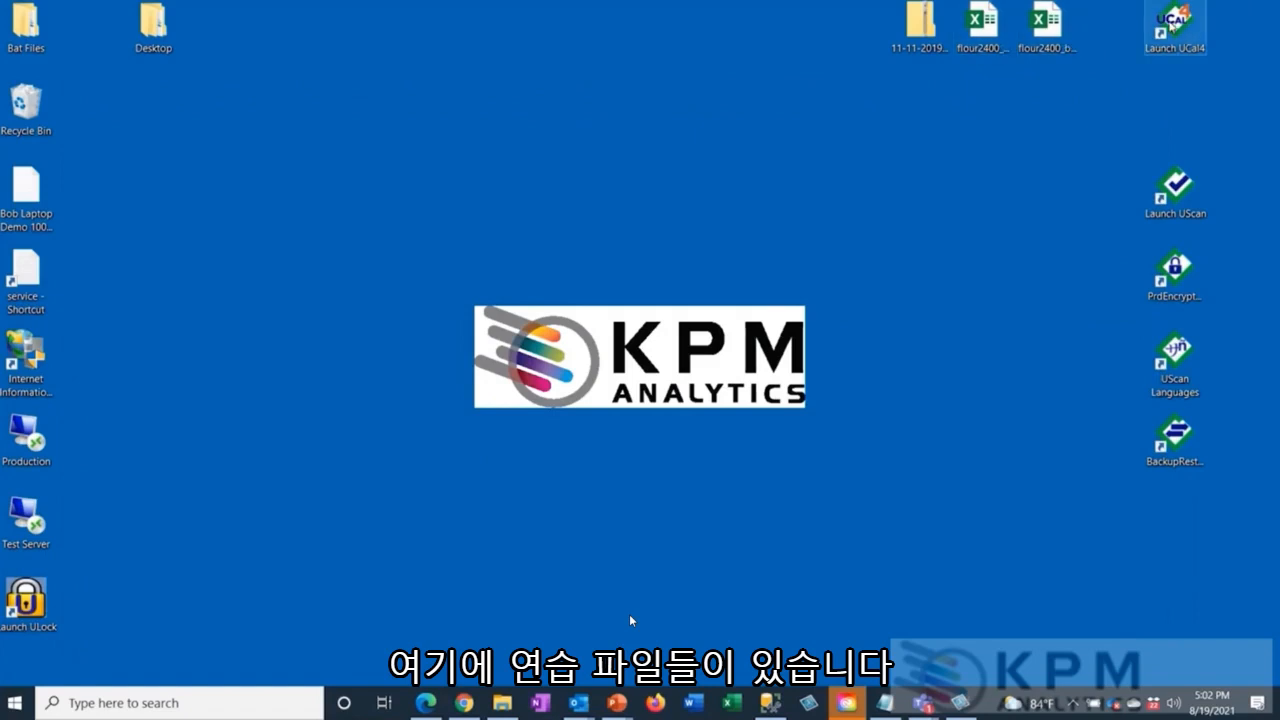
double_click(1173, 25)
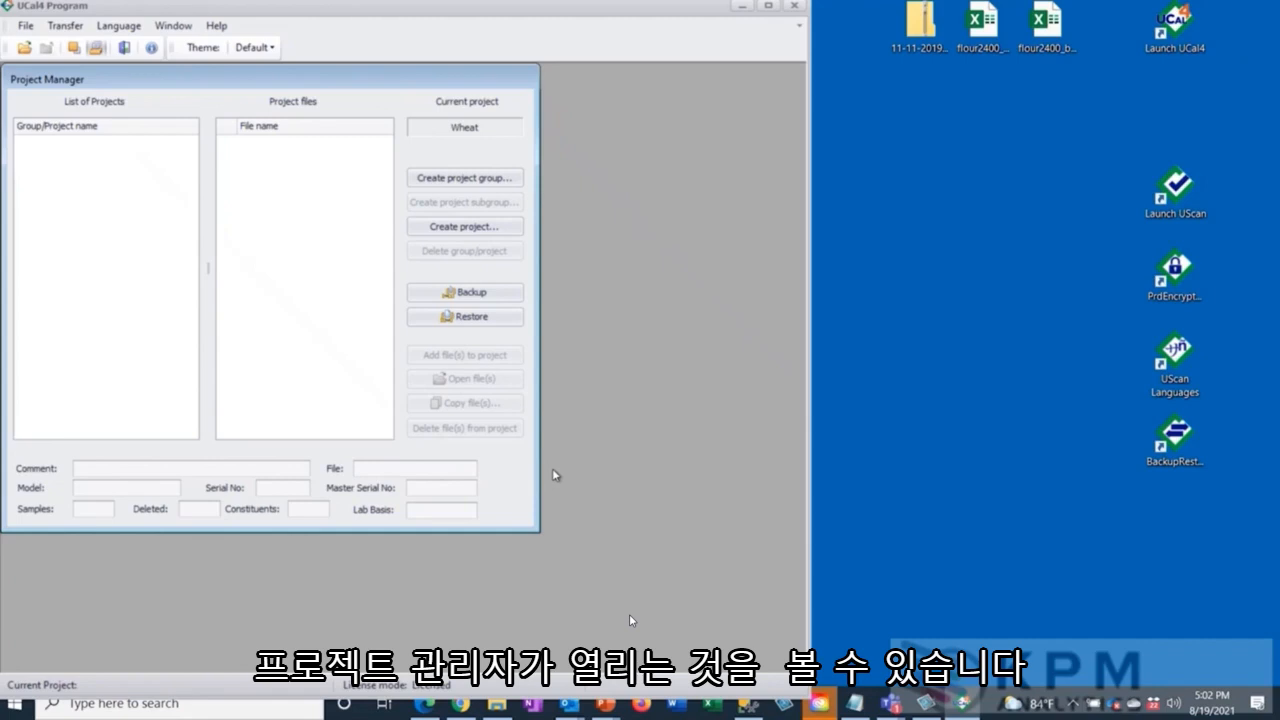
left_click(469, 317)
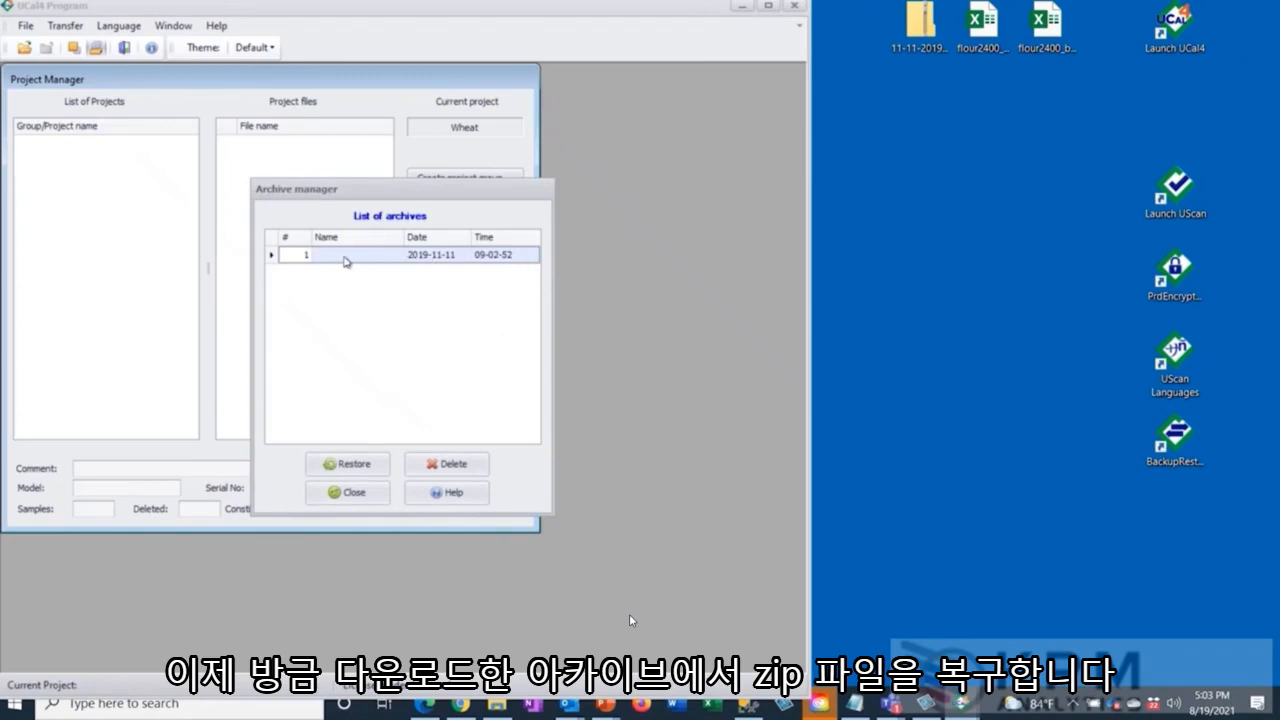
left_click_drag(358, 189, 203, 167)
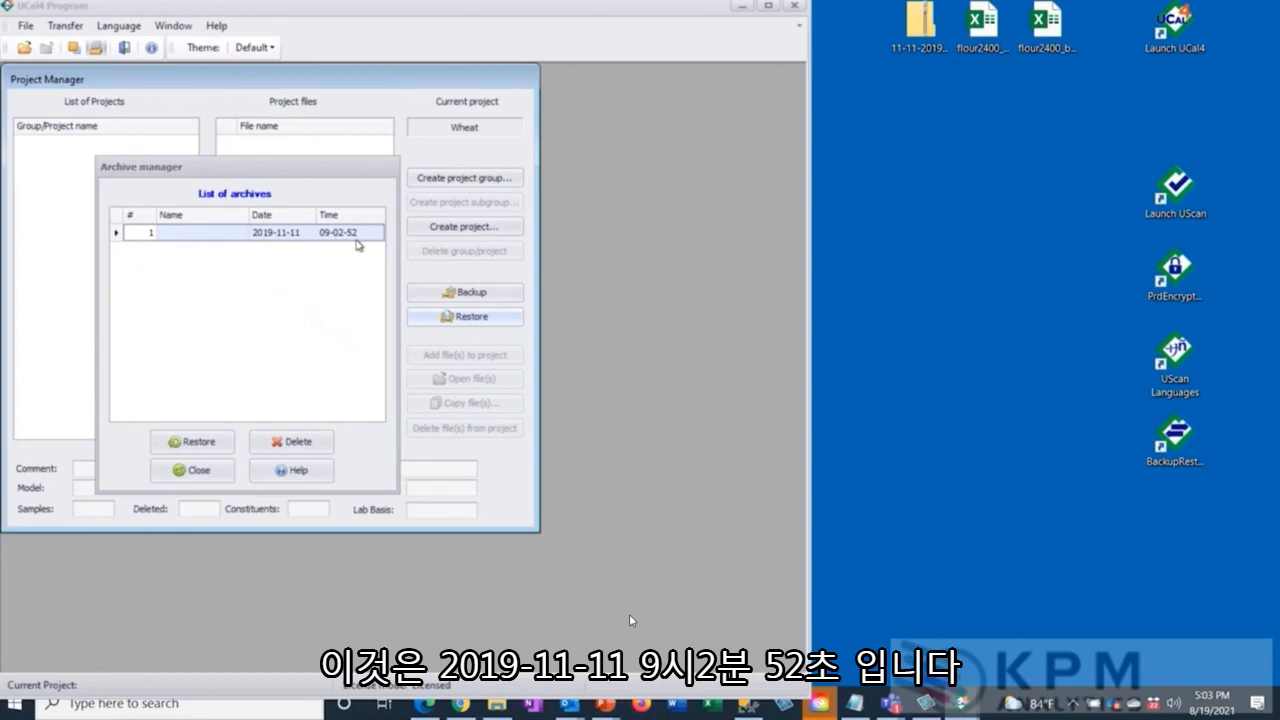
left_click(197, 442)
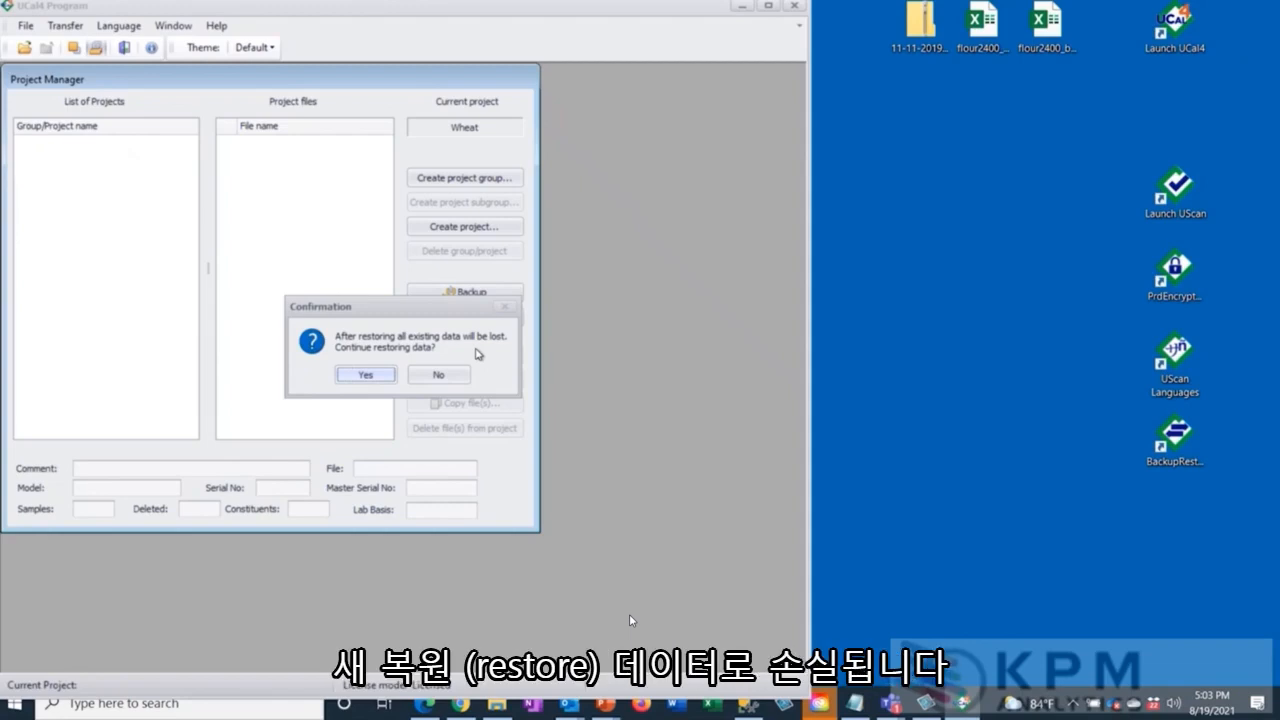
left_click(366, 375)
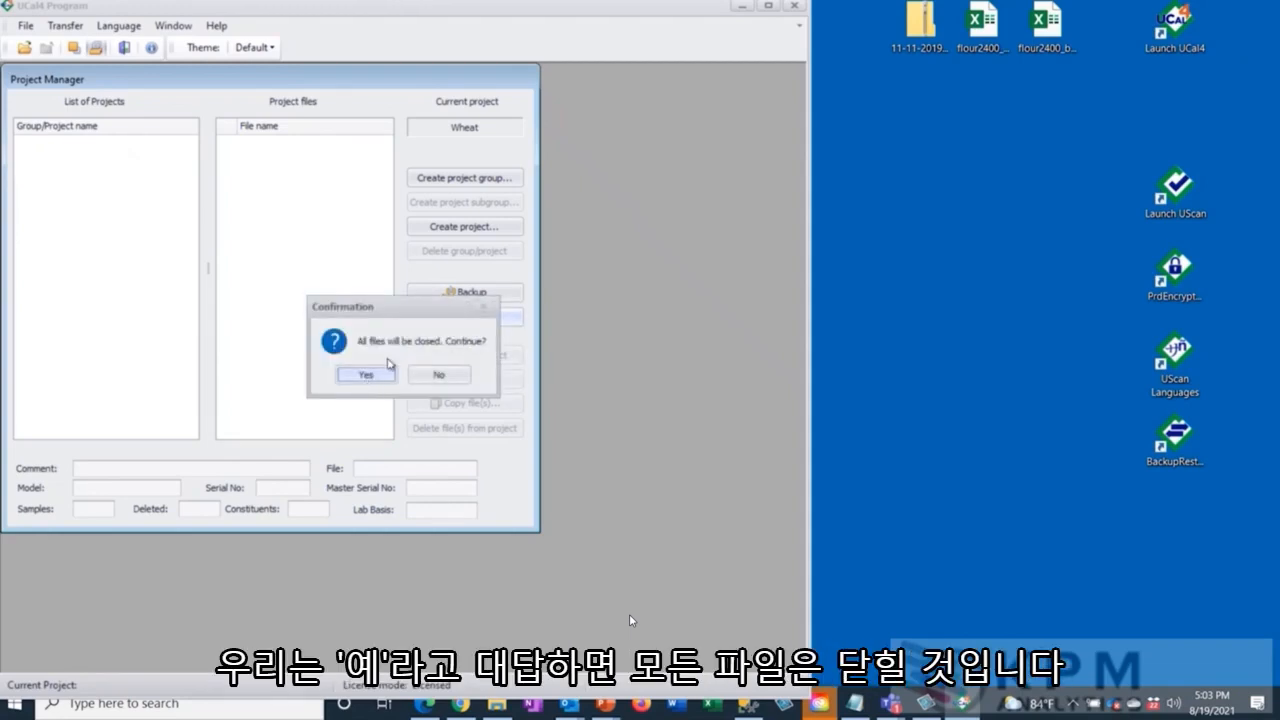
left_click(380, 376)
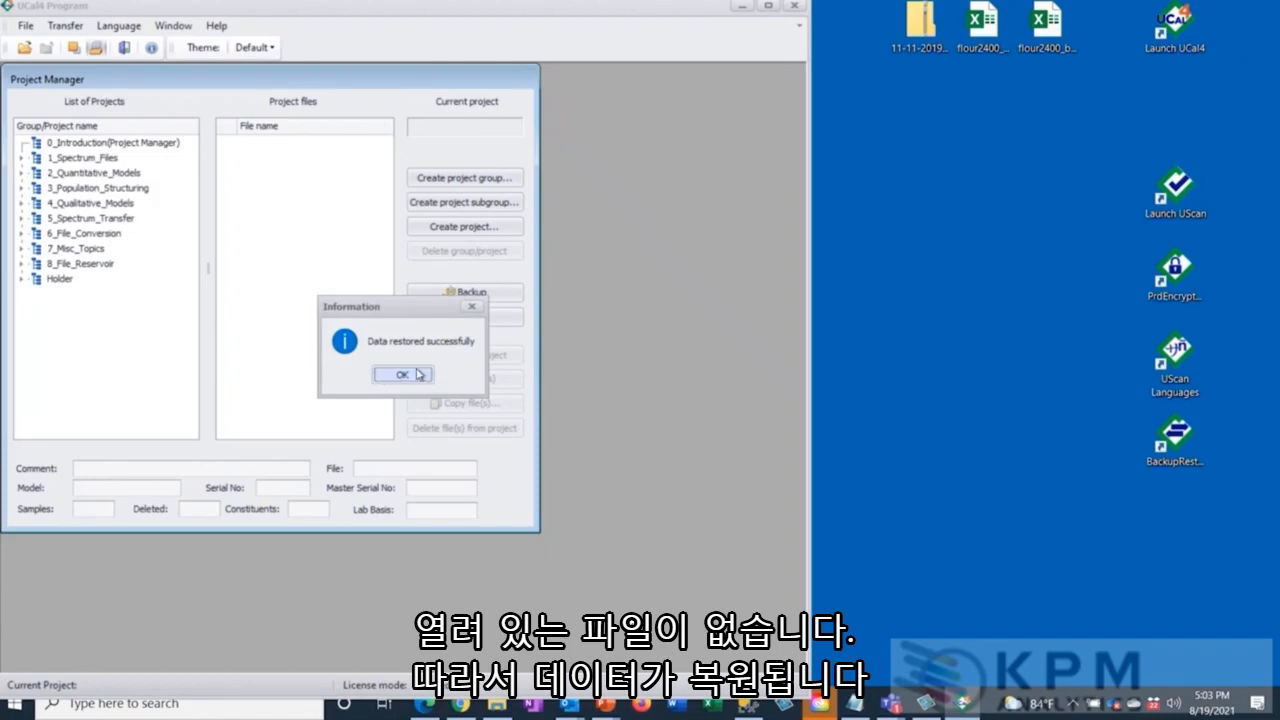
left_click(414, 374)
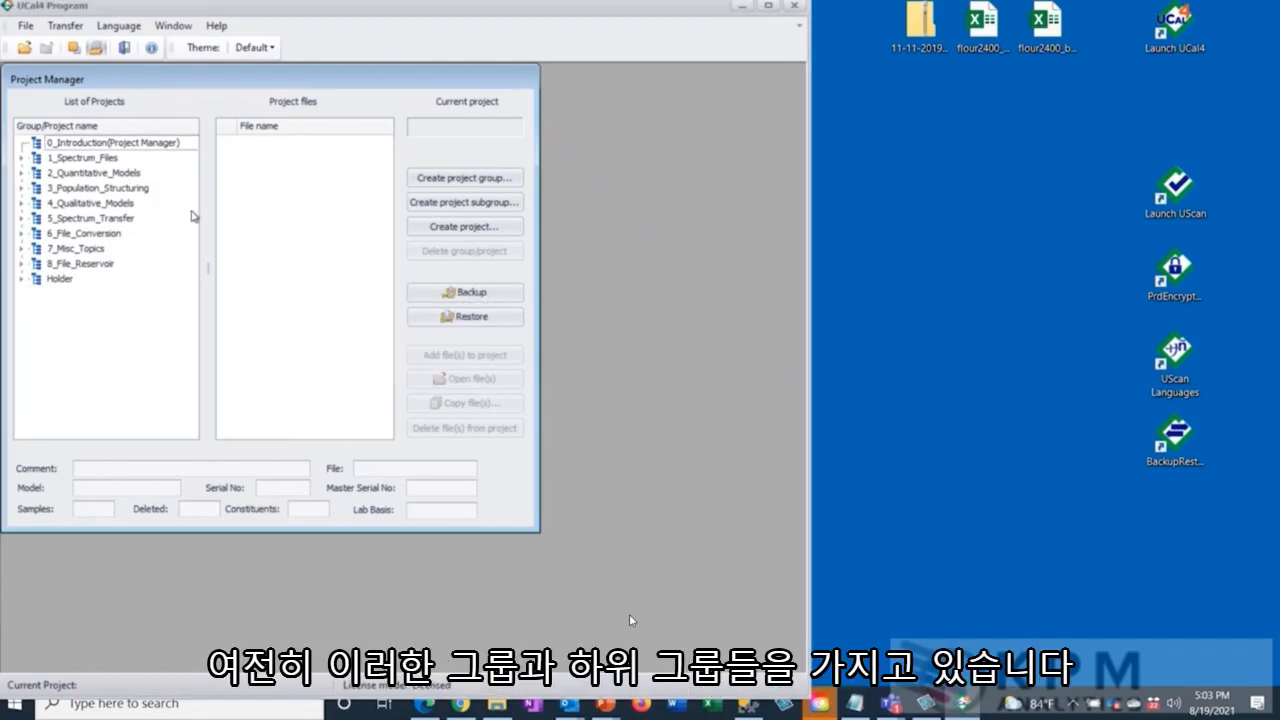
Select the Exercise_102 project in the 1_02 Add Lab Values subgroup of 1_Spectrum_Files, and widen the Project Manager window.
left_click(22, 159)
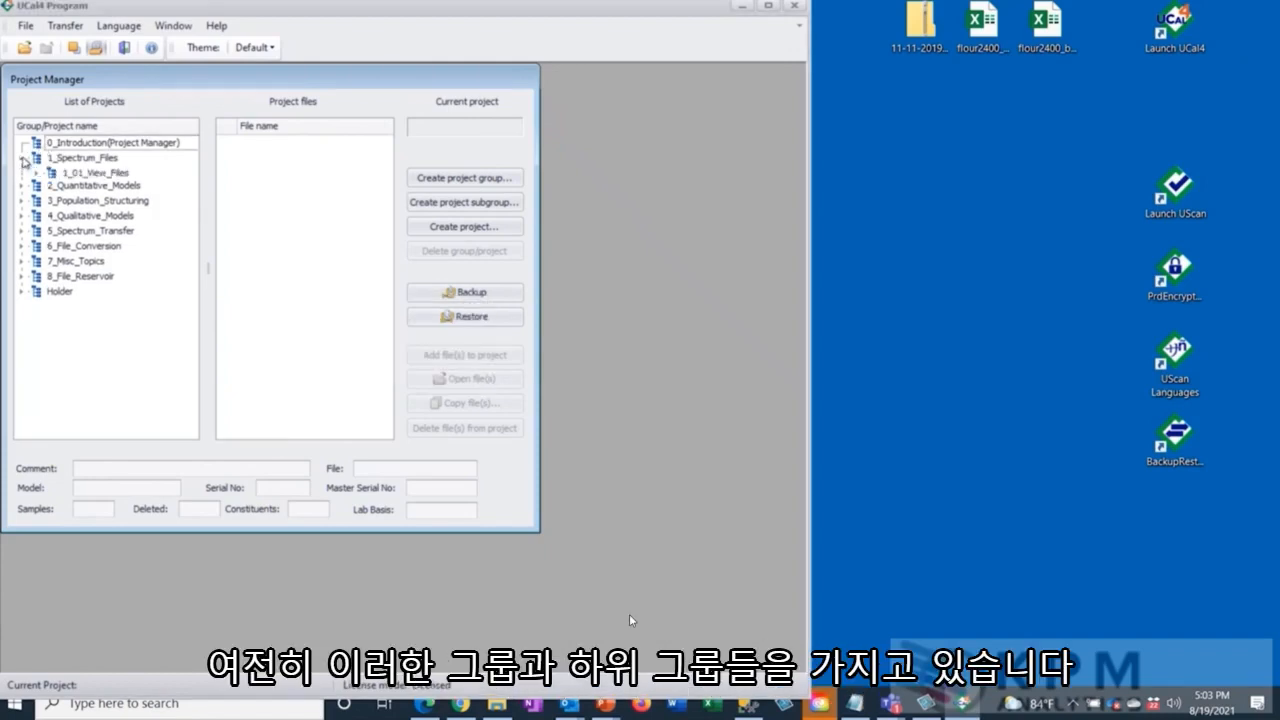
left_click(75, 174)
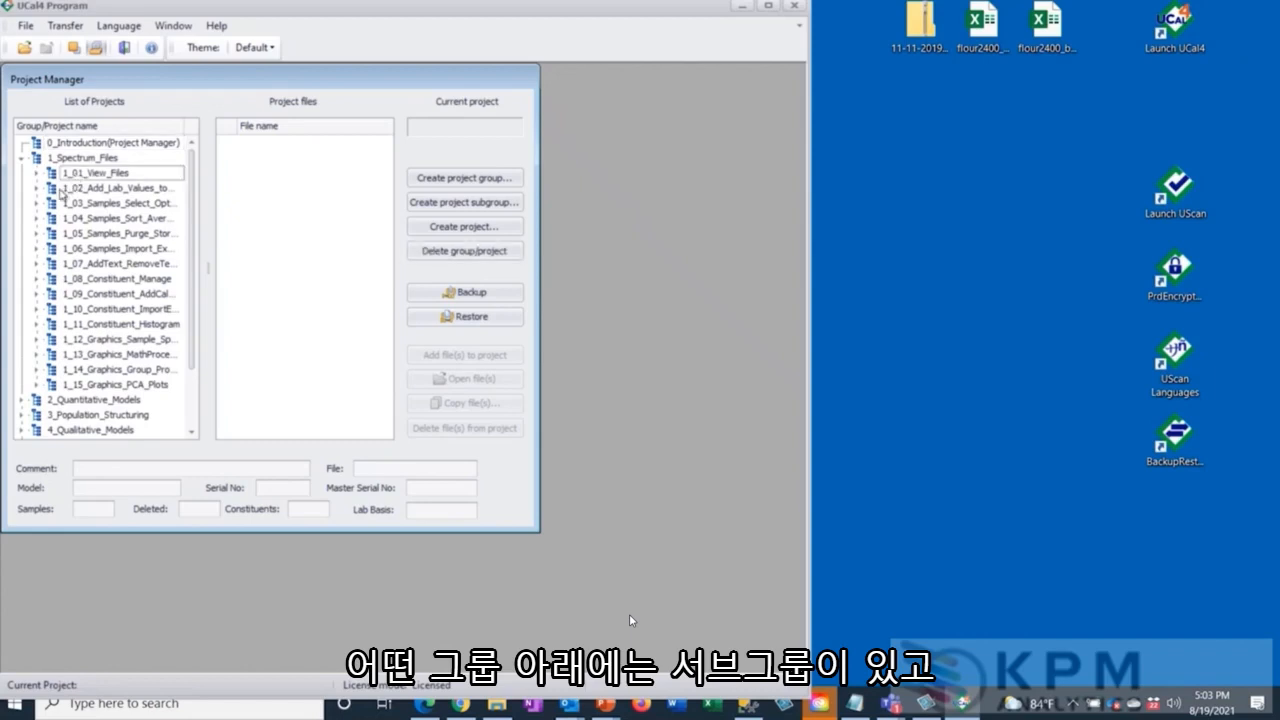
left_click(66, 188)
left_click(38, 189)
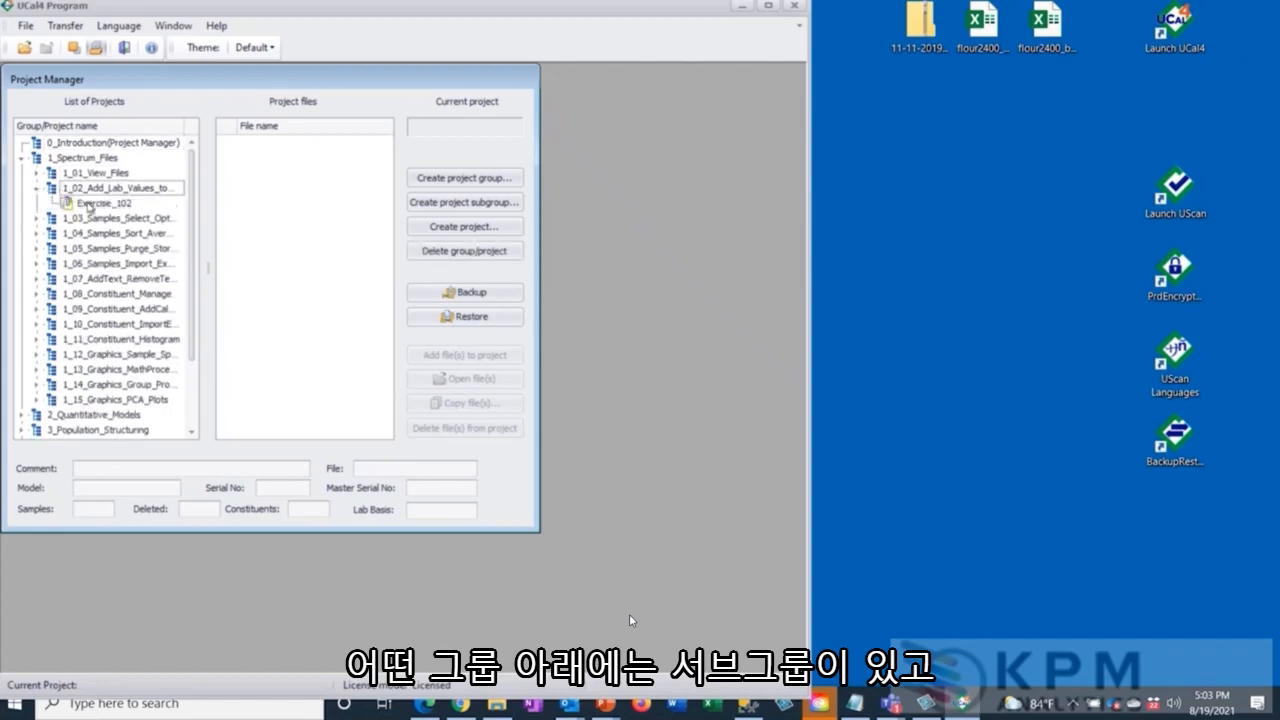
left_click(92, 205)
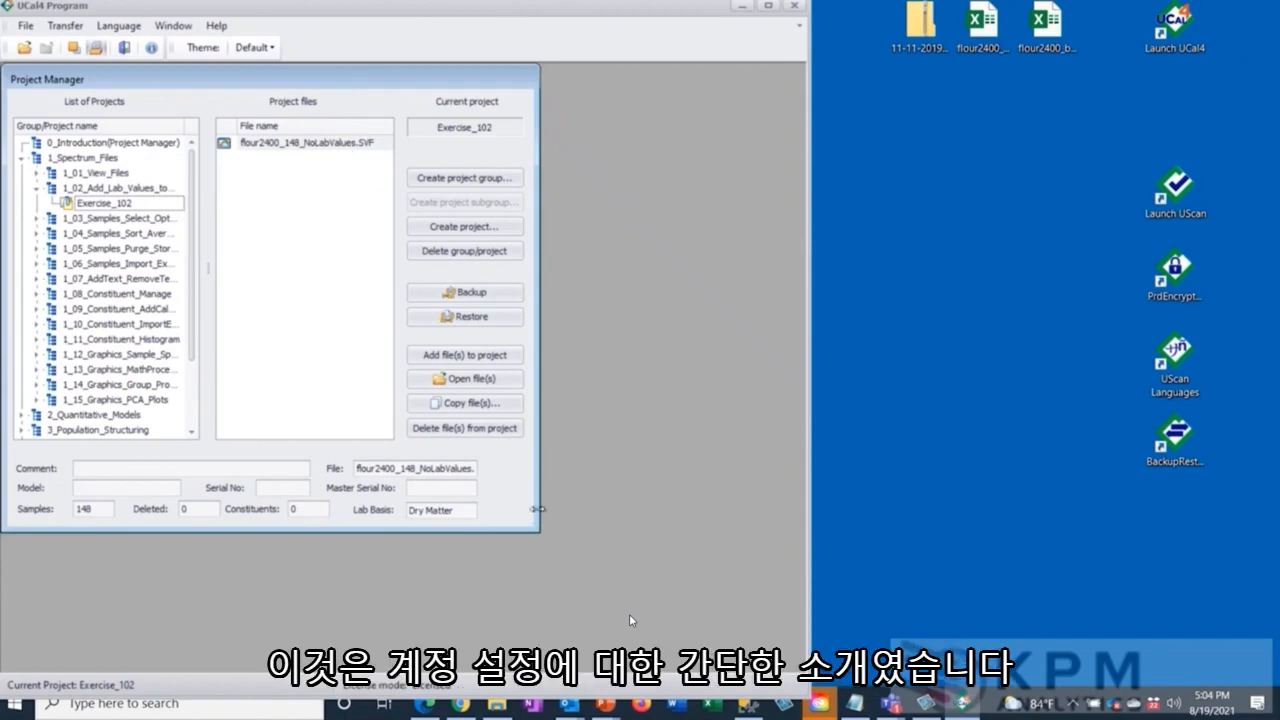
left_click_drag(537, 508, 627, 505)
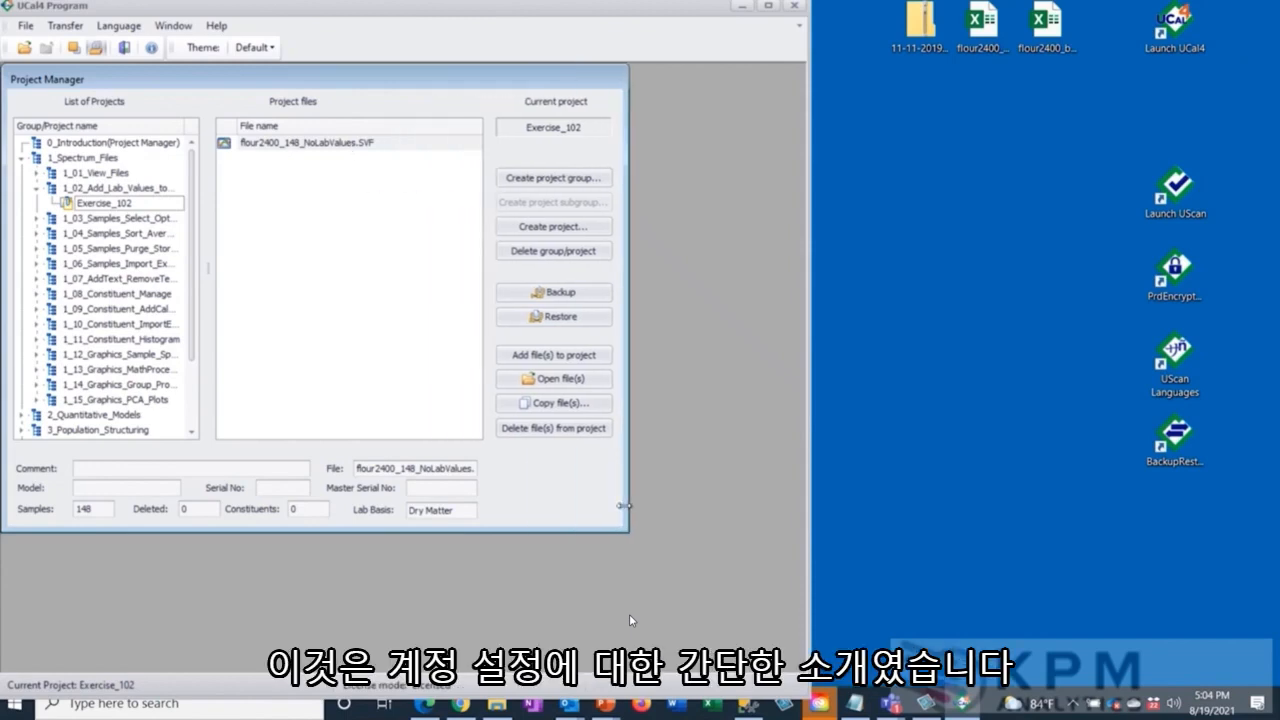